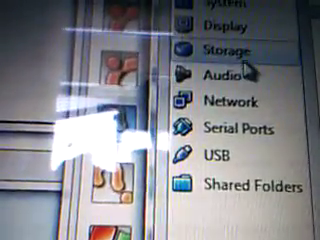
Step: Open the Storage category in the opcrack tut machine's settings
left_click(225, 48)
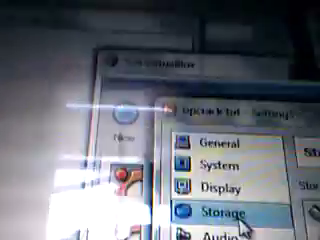